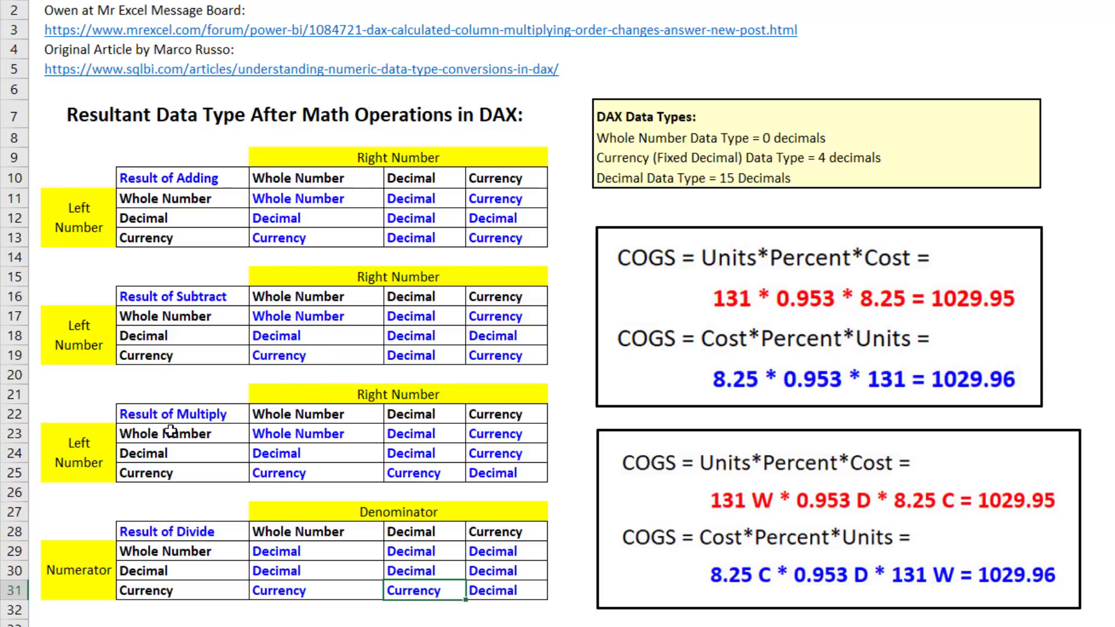
Step: Highlight the Whole Number and Currency rows against the Decimal column, then add the W, D, C table to the Data Model
drag(164, 433, 506, 434)
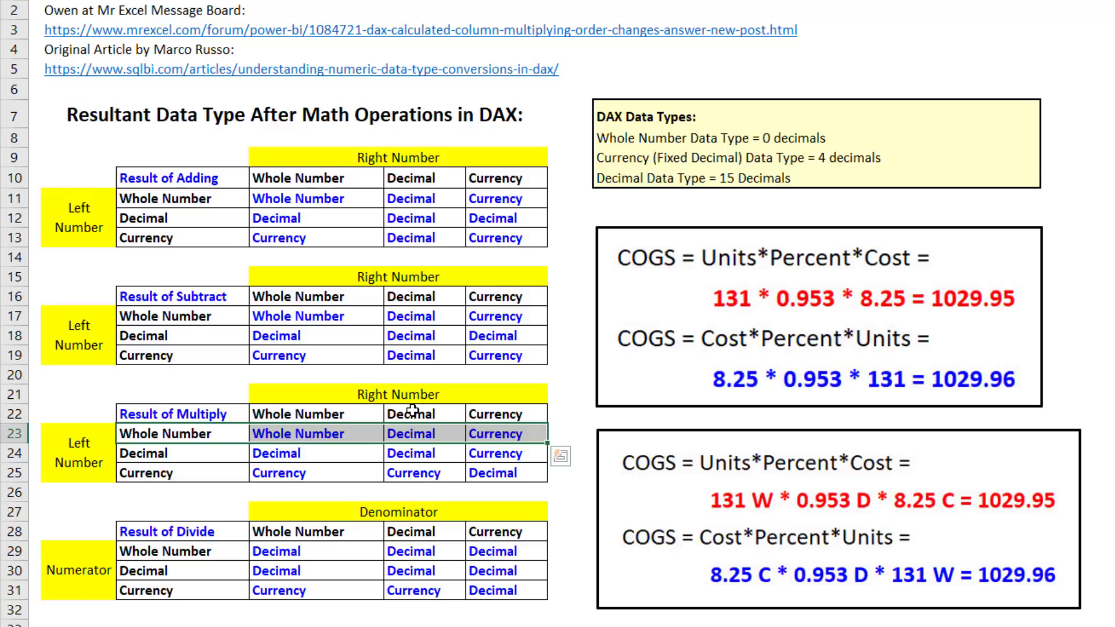
drag(412, 411, 413, 474)
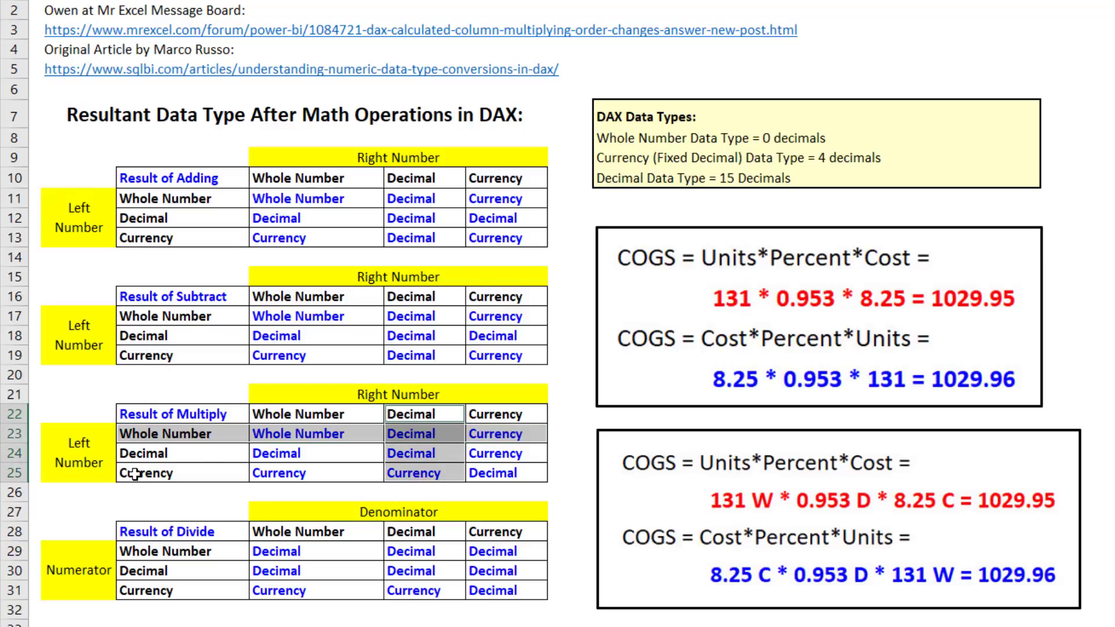
drag(129, 474, 510, 474)
drag(412, 414, 413, 473)
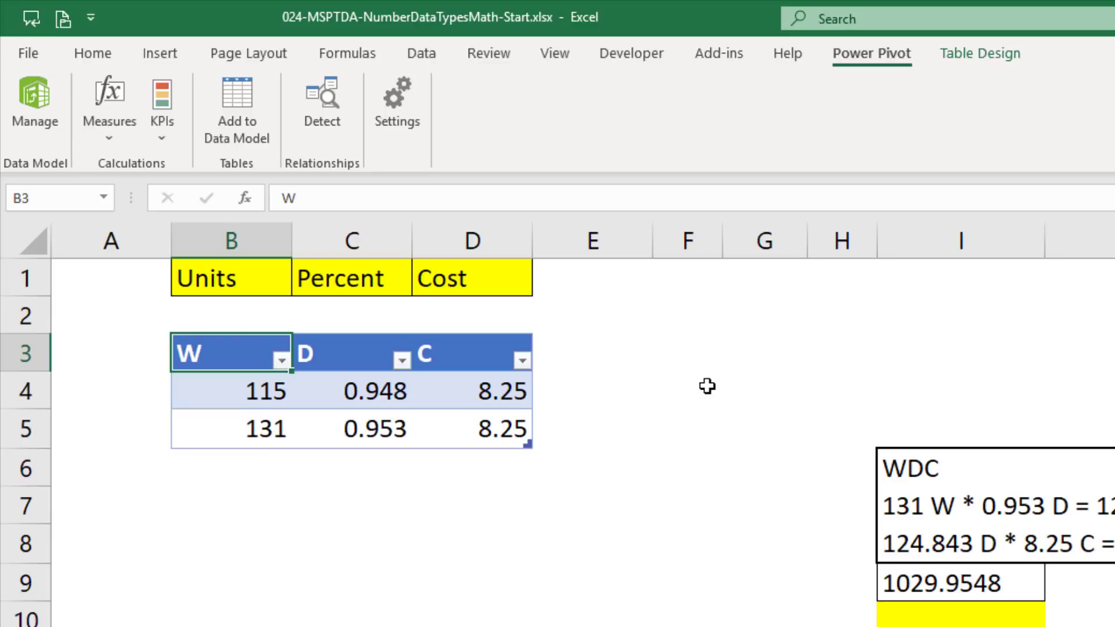
click(246, 116)
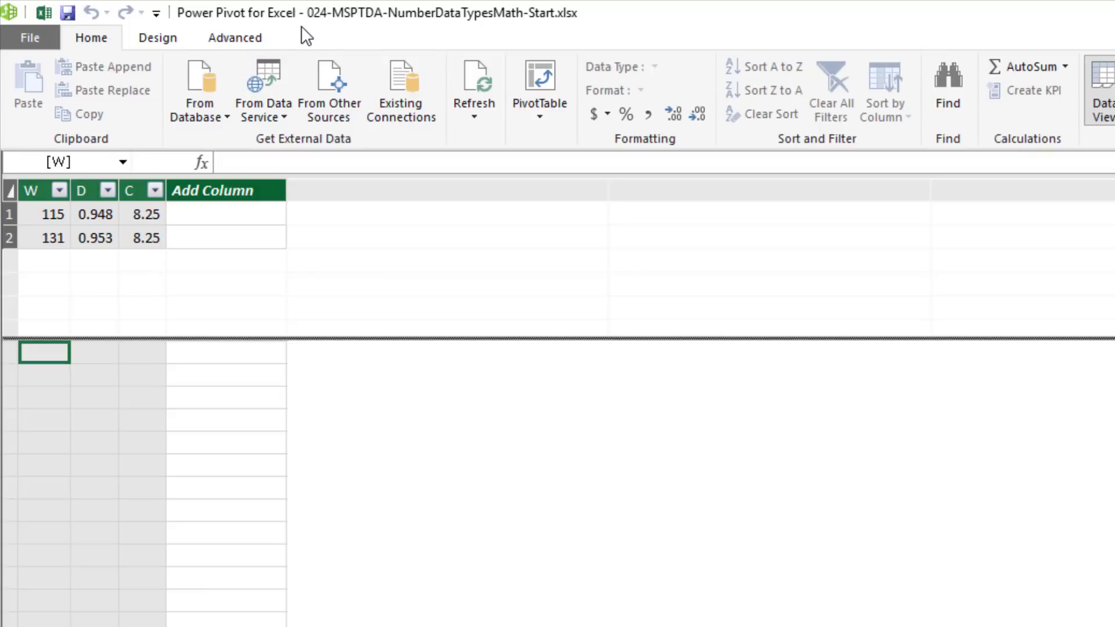
Step: Check the W and D data types, then change column C to Currency, accepting the data-loss warning
click(28, 187)
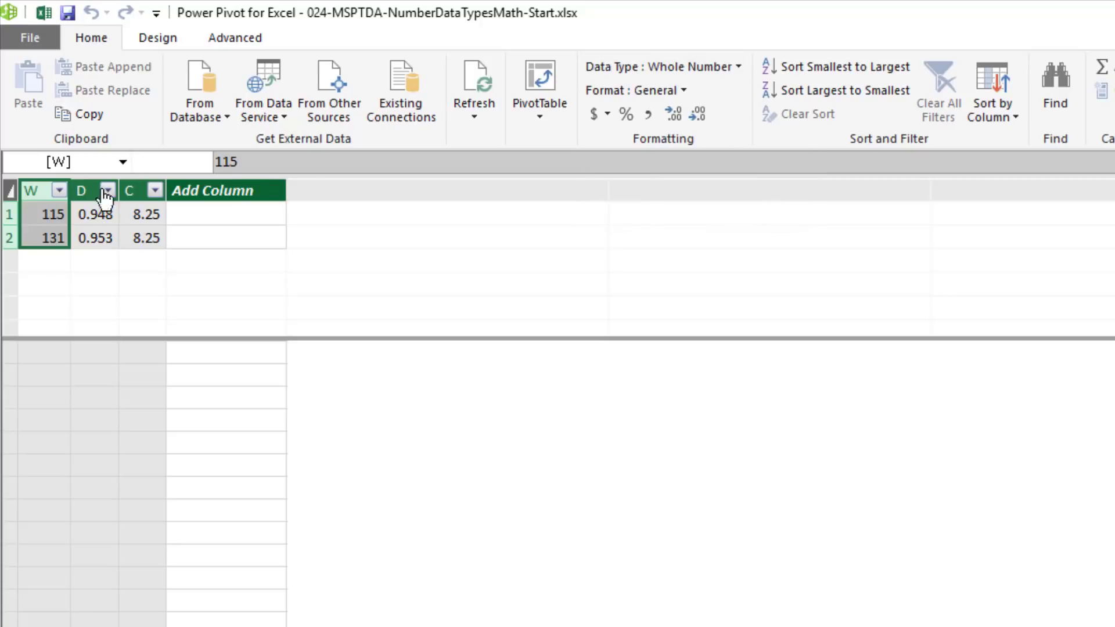
key(Right)
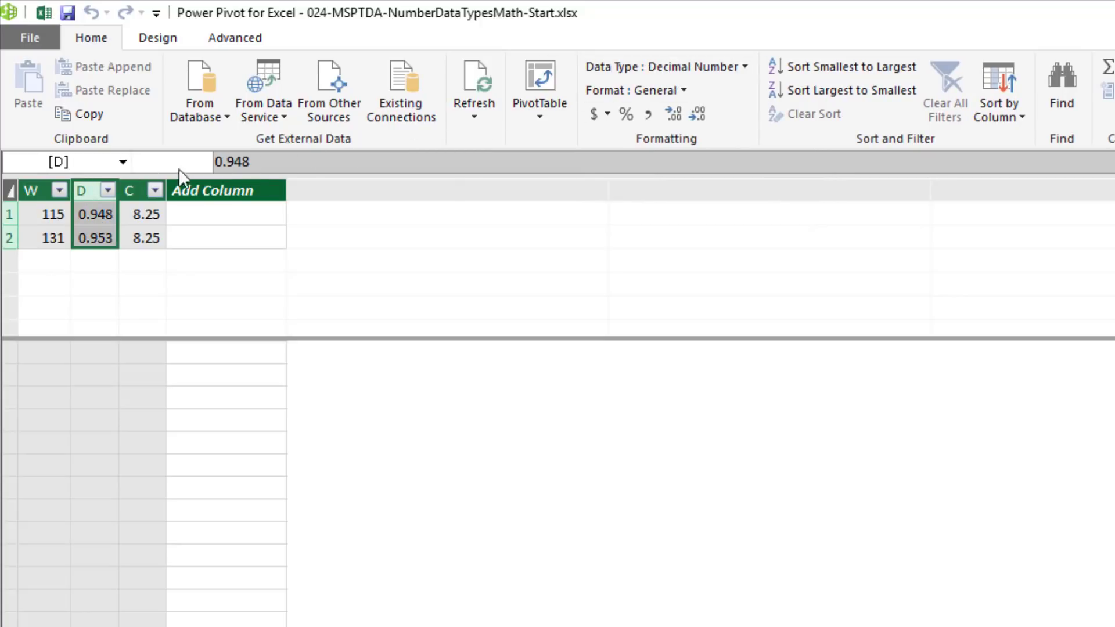
click(135, 184)
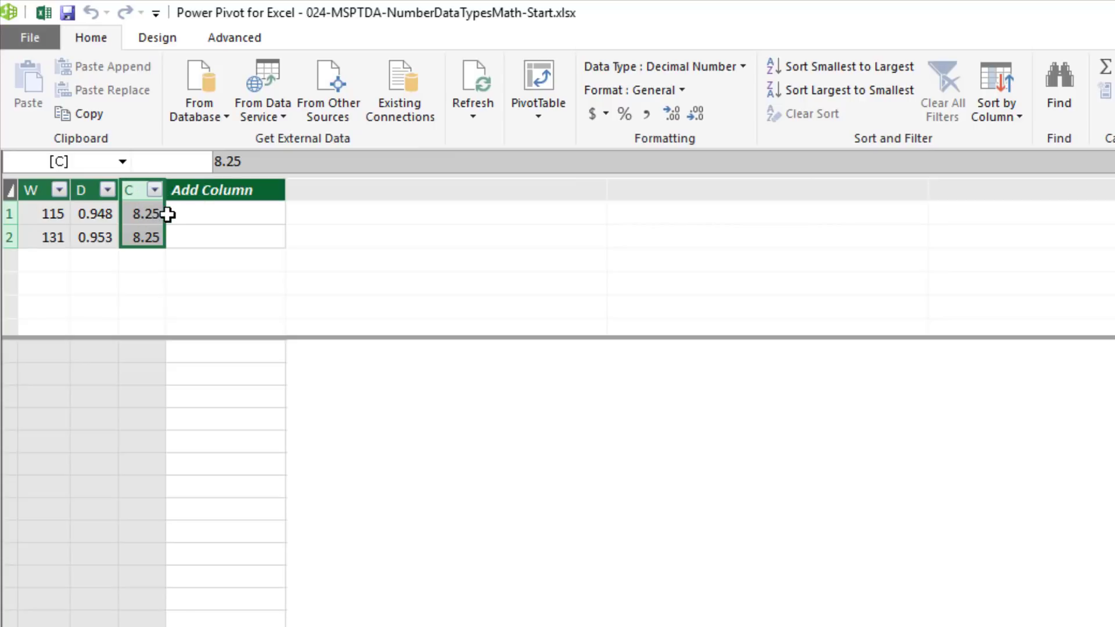
click(744, 67)
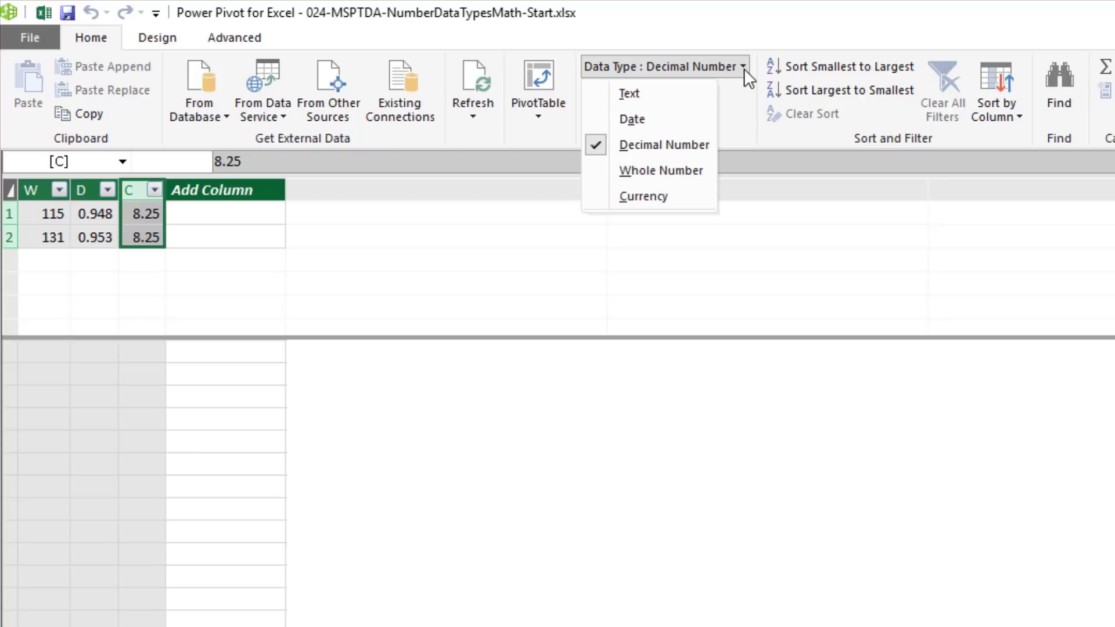
click(662, 198)
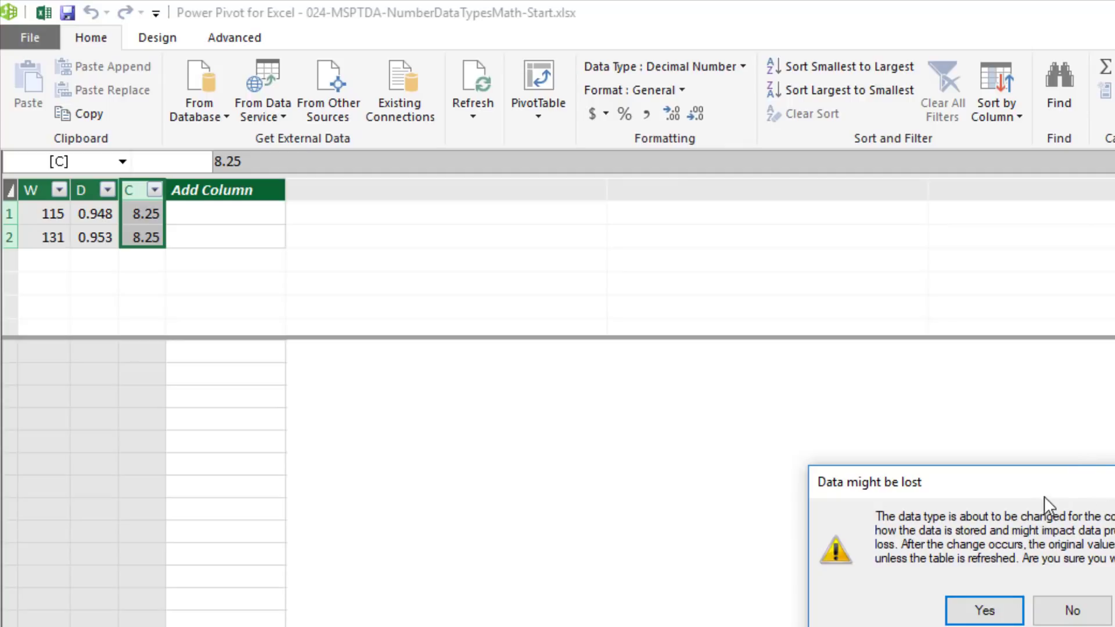
drag(1037, 489, 335, 287)
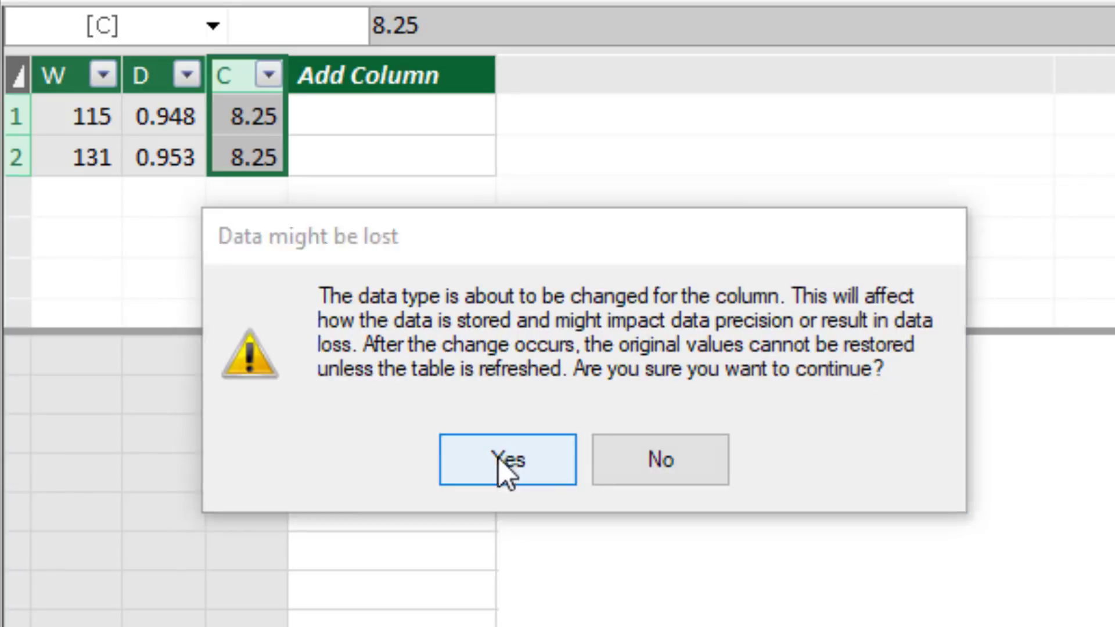
click(500, 459)
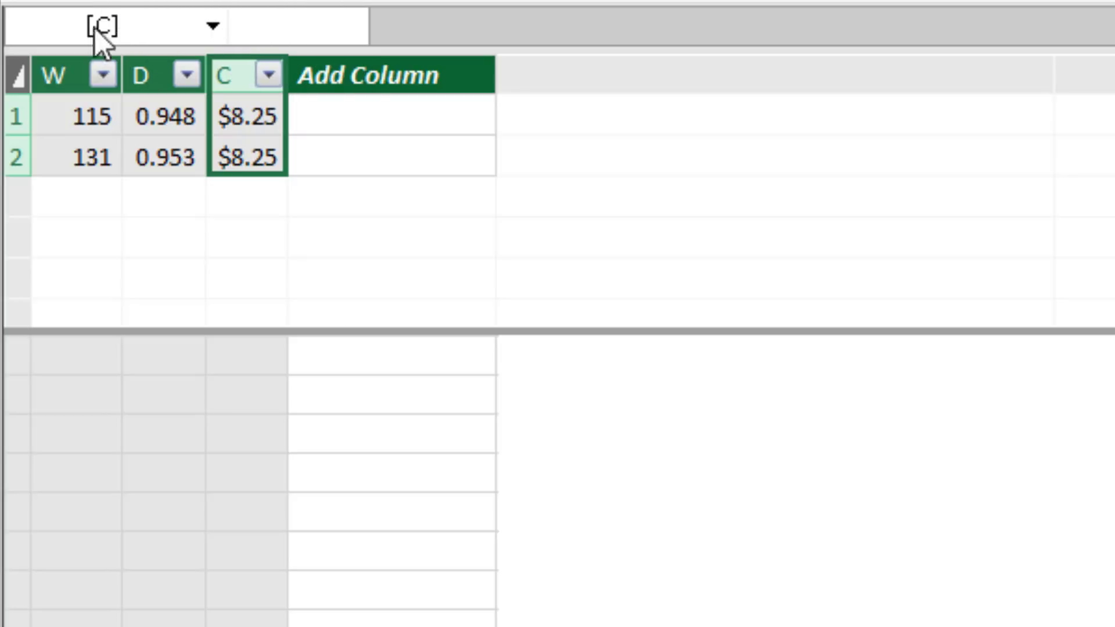
Step: Add a calculated column WD [D] = W * D, giving 109.02 and 124.843
double_click(459, 75)
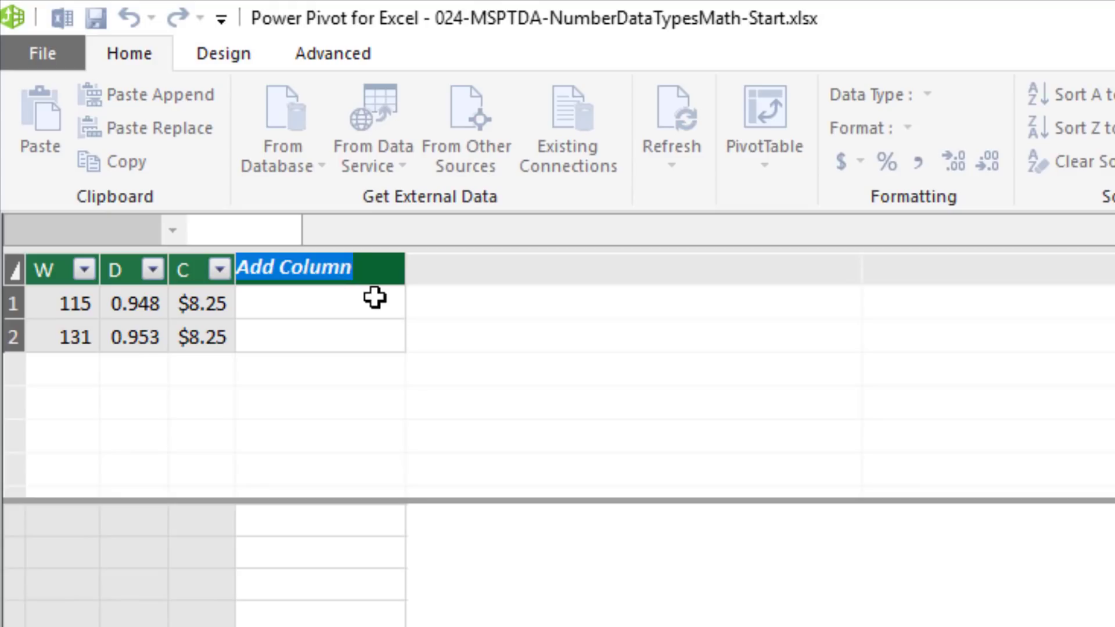
text(WD [D])
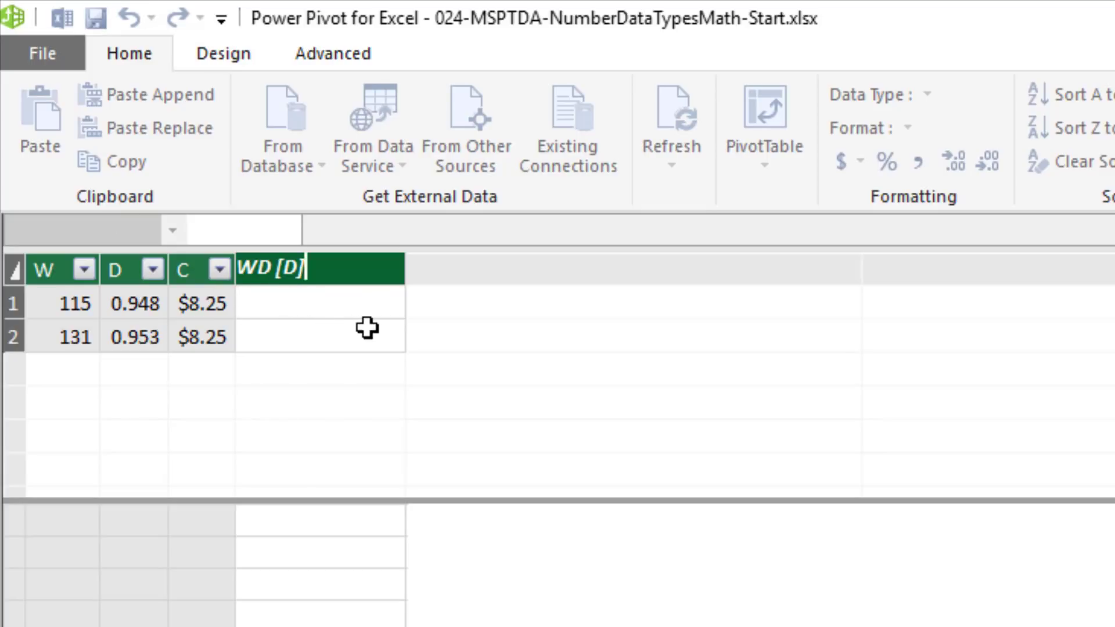
key(Return)
text(=)
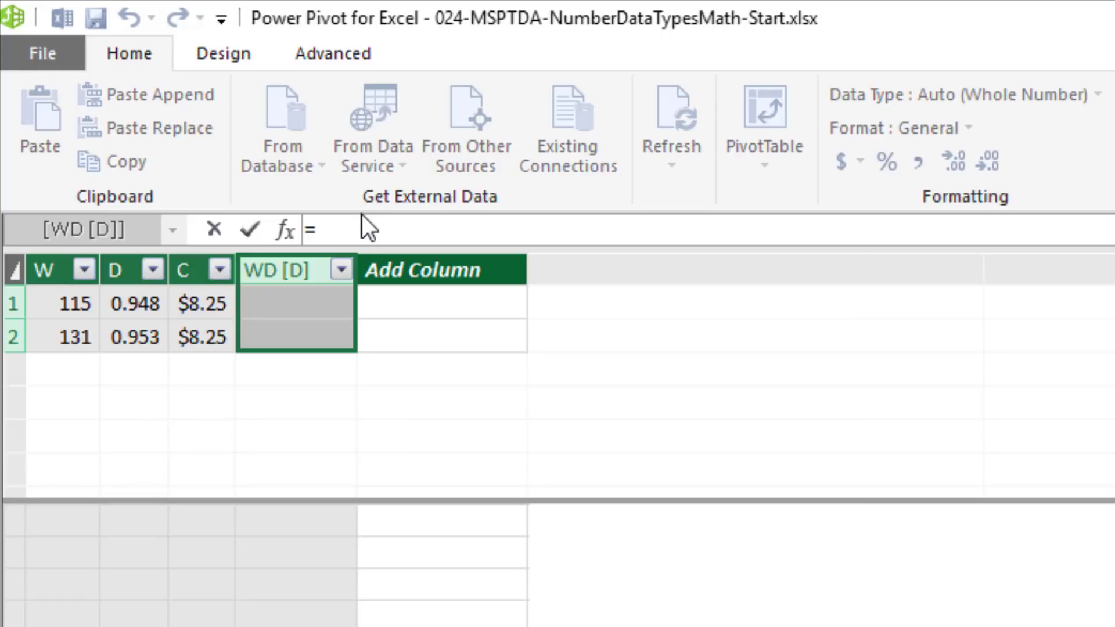
click(47, 268)
text(*)
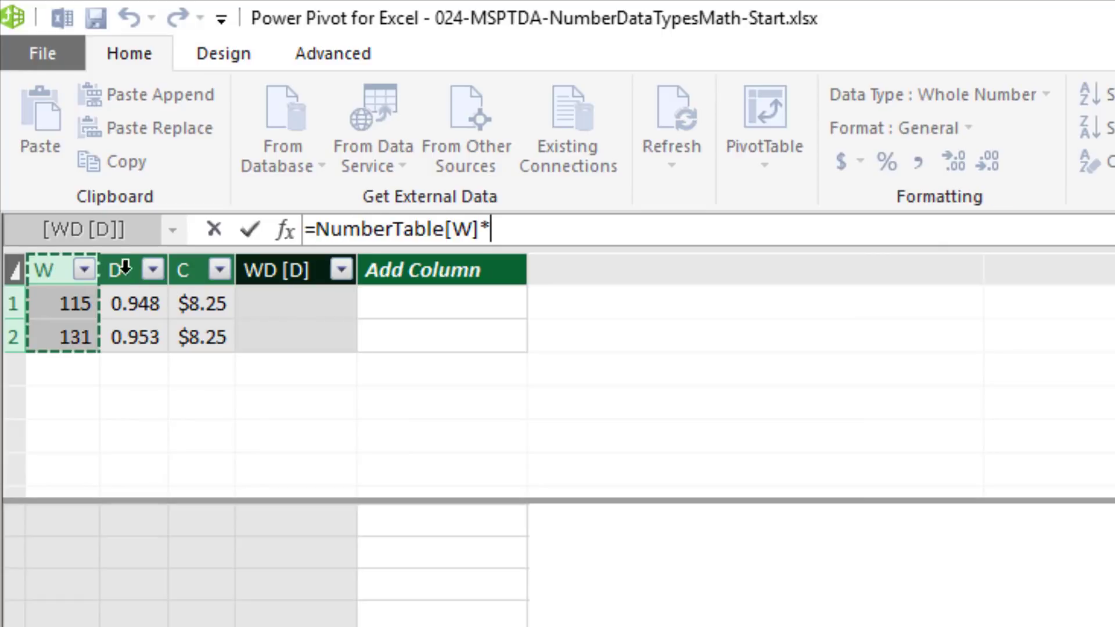
click(124, 267)
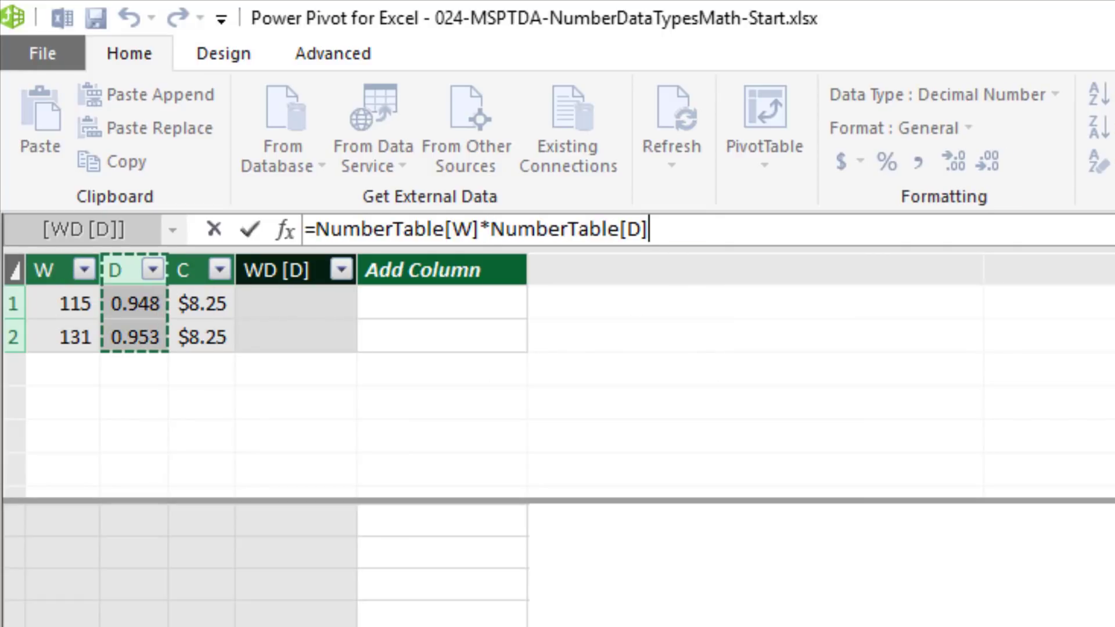
key(Return)
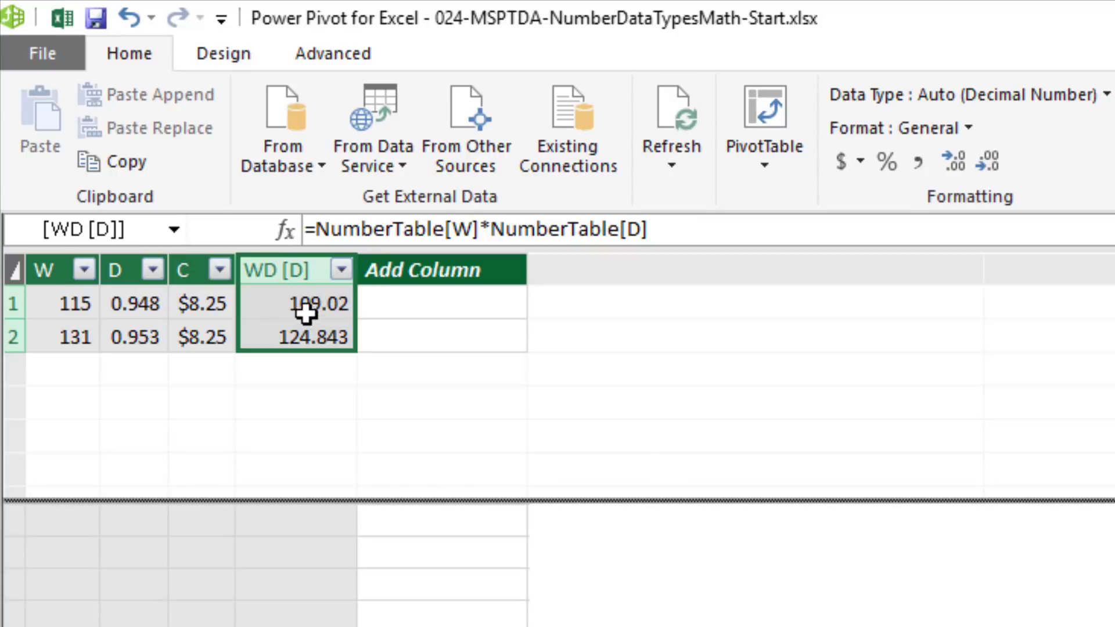
Step: Add a Previous * C [C] column multiplying WD [D] by C, giving $899.42 and $1,029.95
double_click(438, 268)
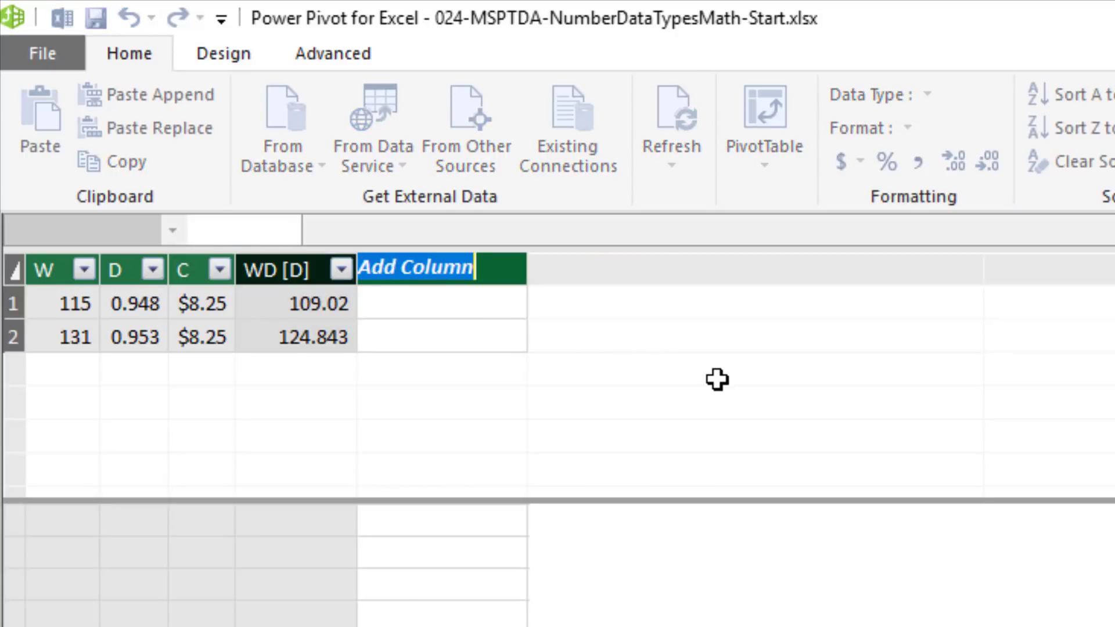
text(Previous * C [C])
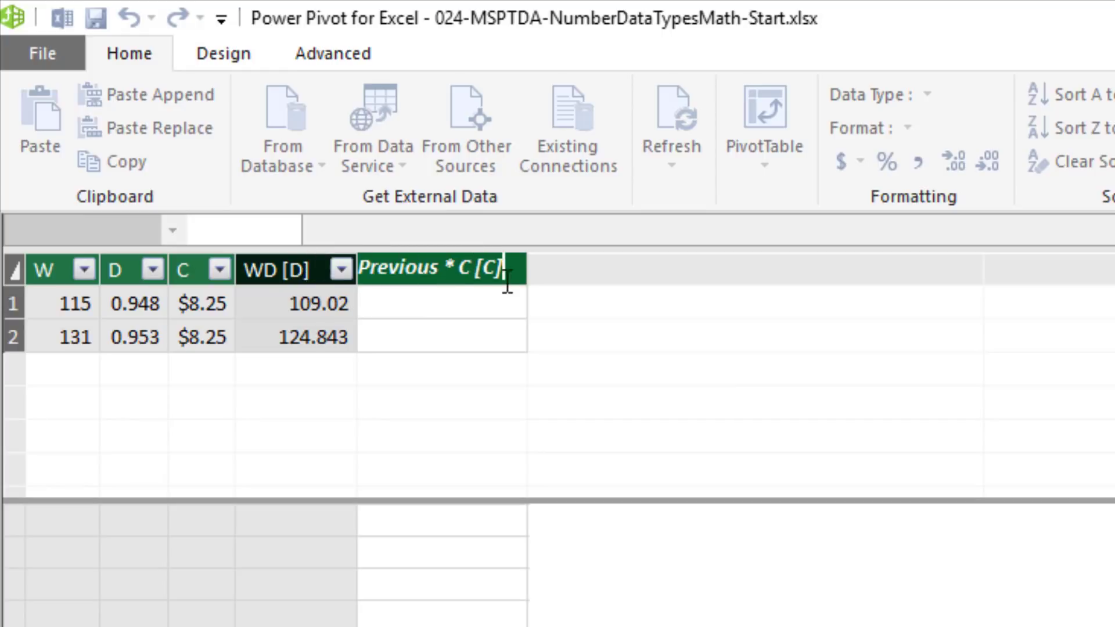
key(Return)
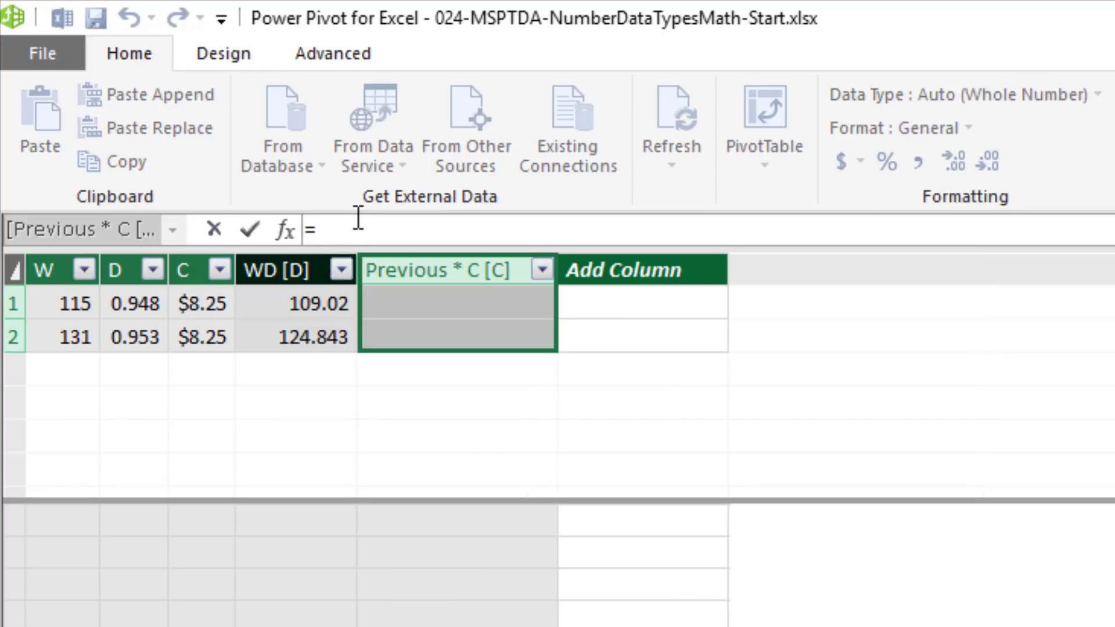
click(247, 271)
text(*)
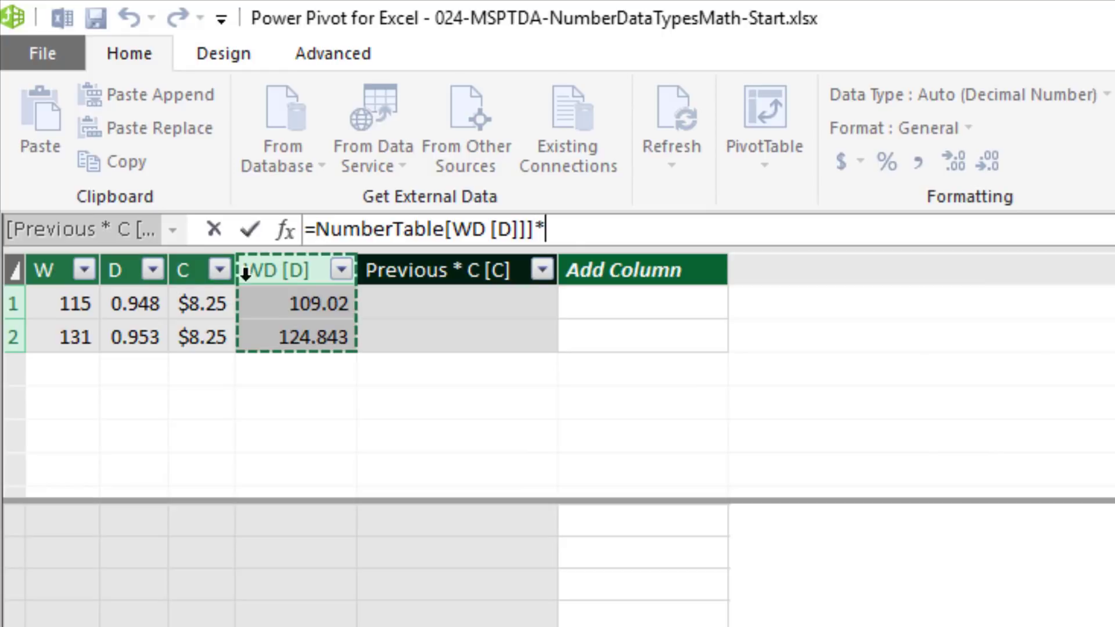
click(187, 269)
key(Return)
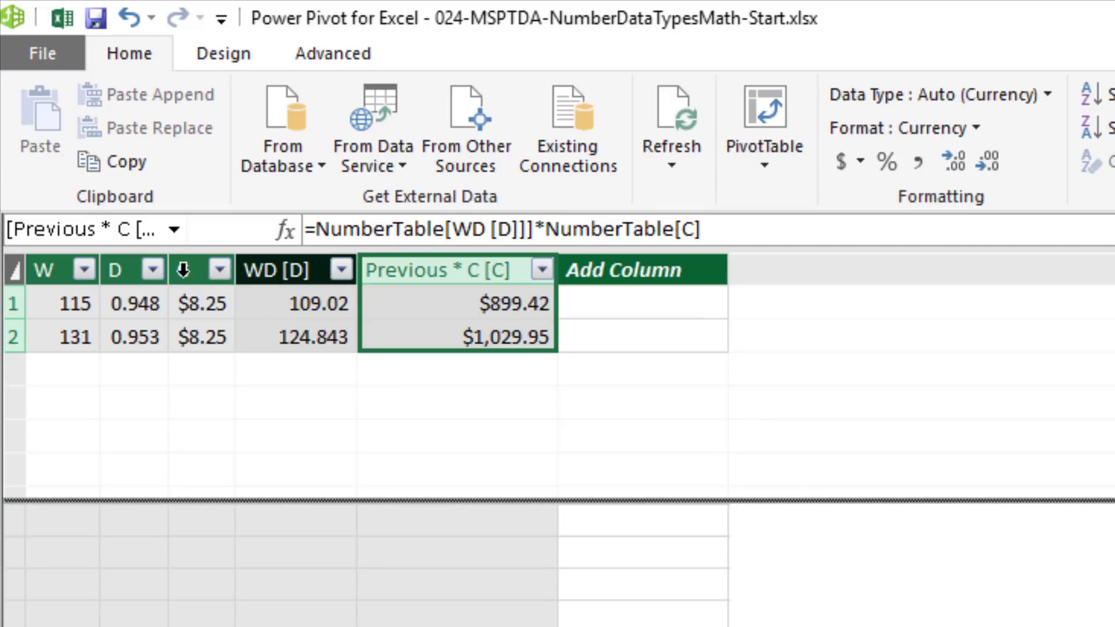
Step: Add a CD [C] column = C * D, giving $7.82 and $7.86
double_click(579, 268)
text(CD [C])
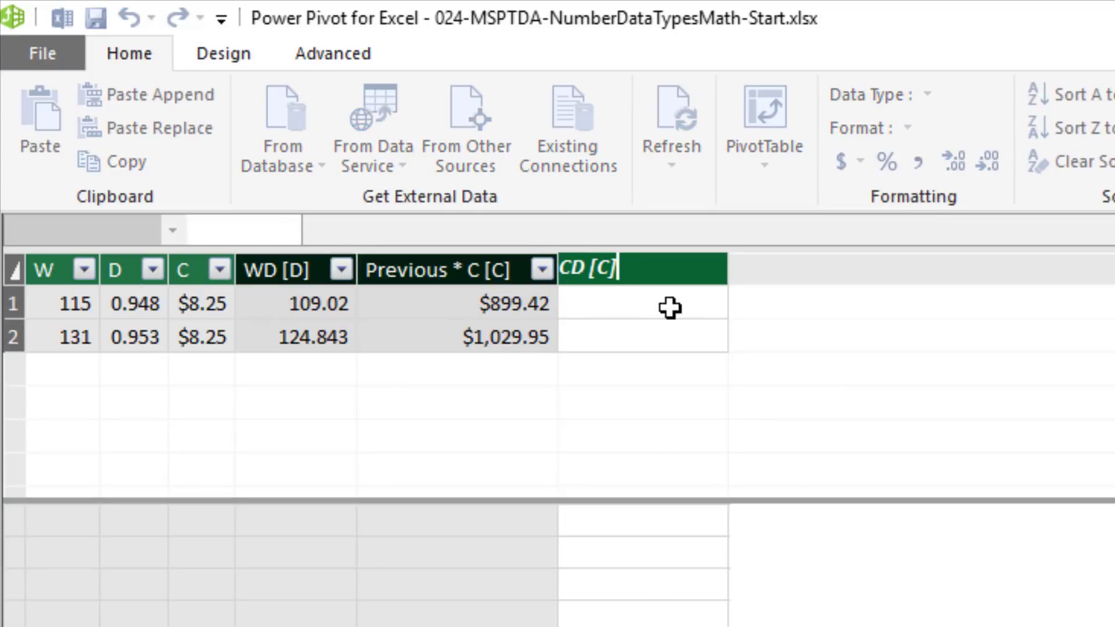
key(Return)
click(433, 228)
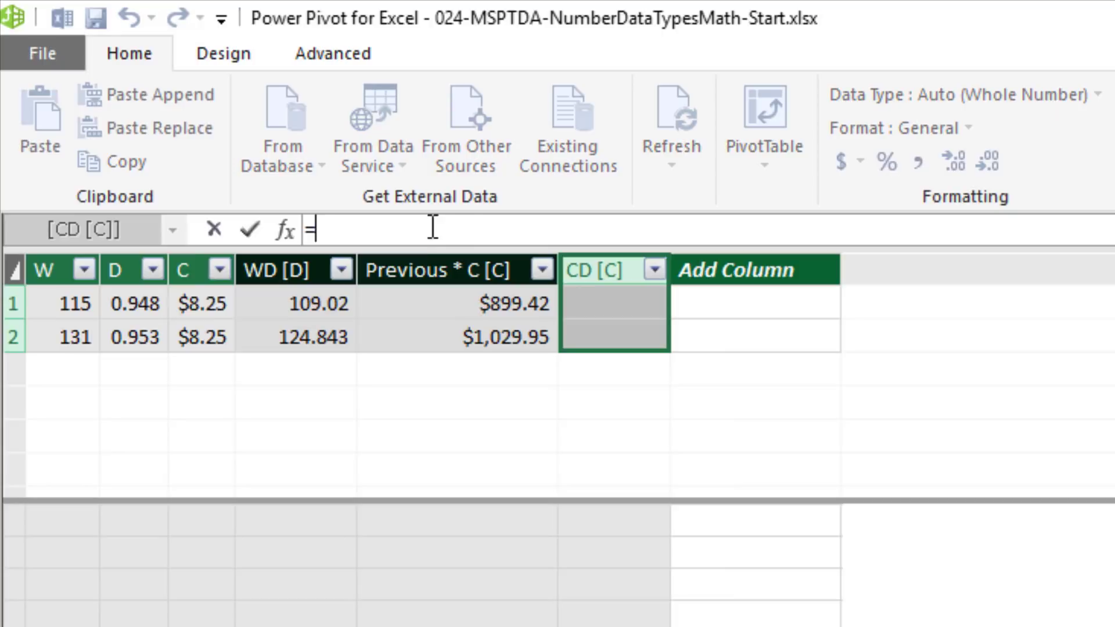
click(192, 271)
text(*)
click(129, 272)
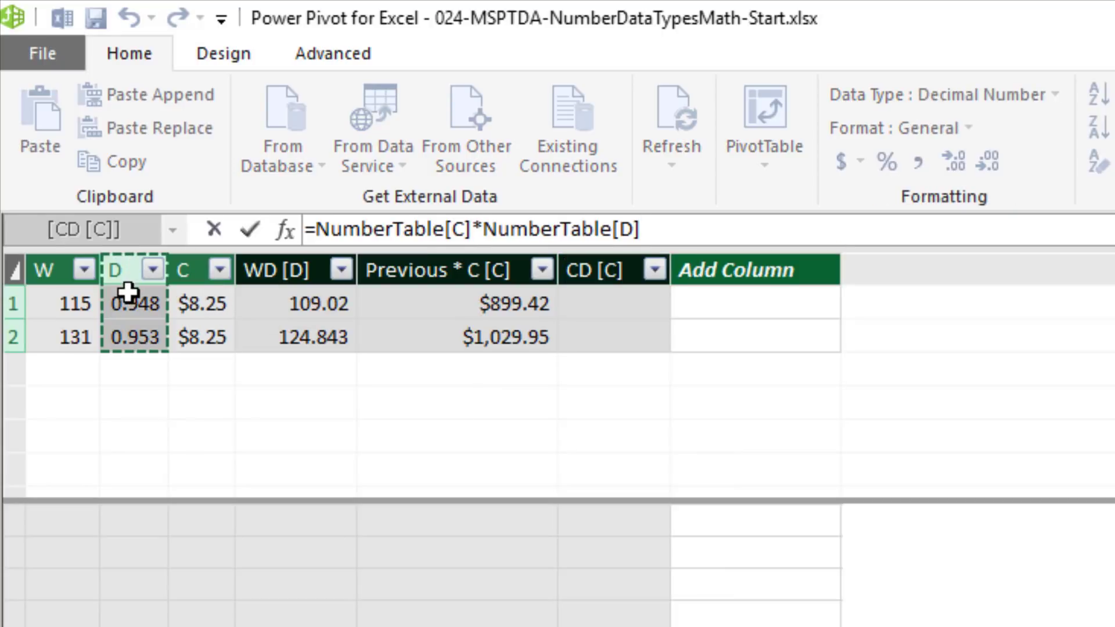
key(Return)
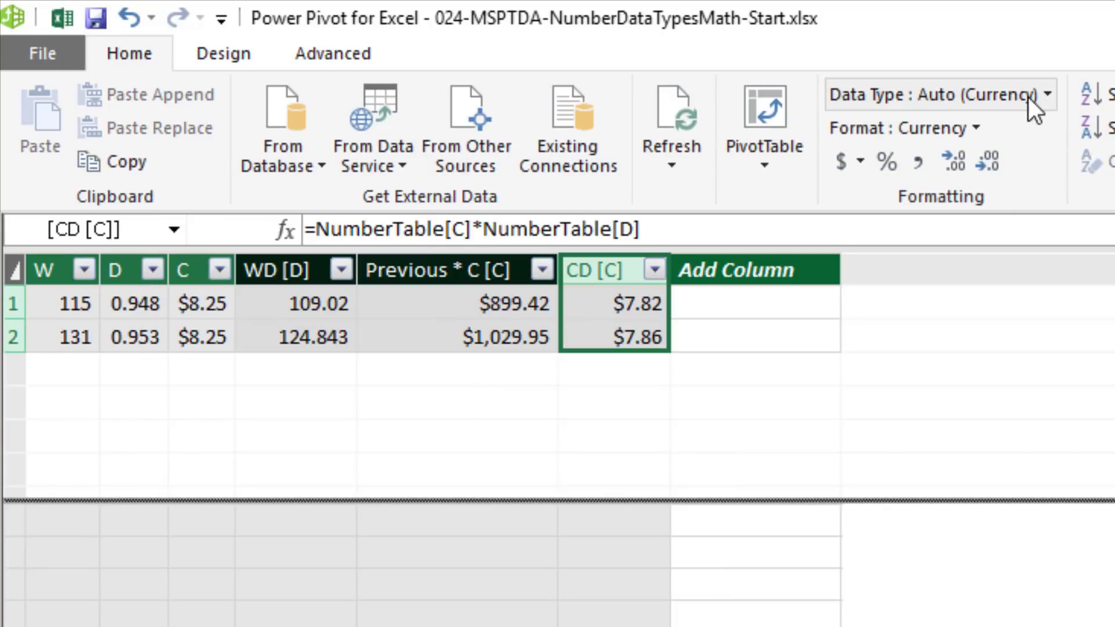
Step: Add a Previous * W [C] column multiplying CD [C] by W, giving $899.42 and $1,029.96
click(761, 259)
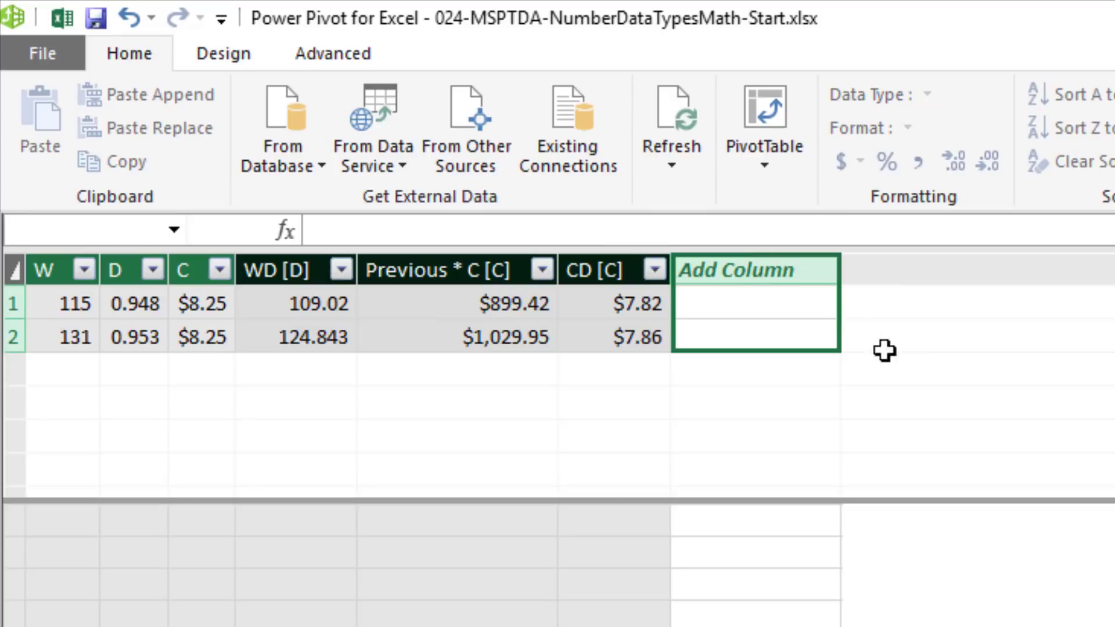
double_click(777, 271)
text(Previous * W [C])
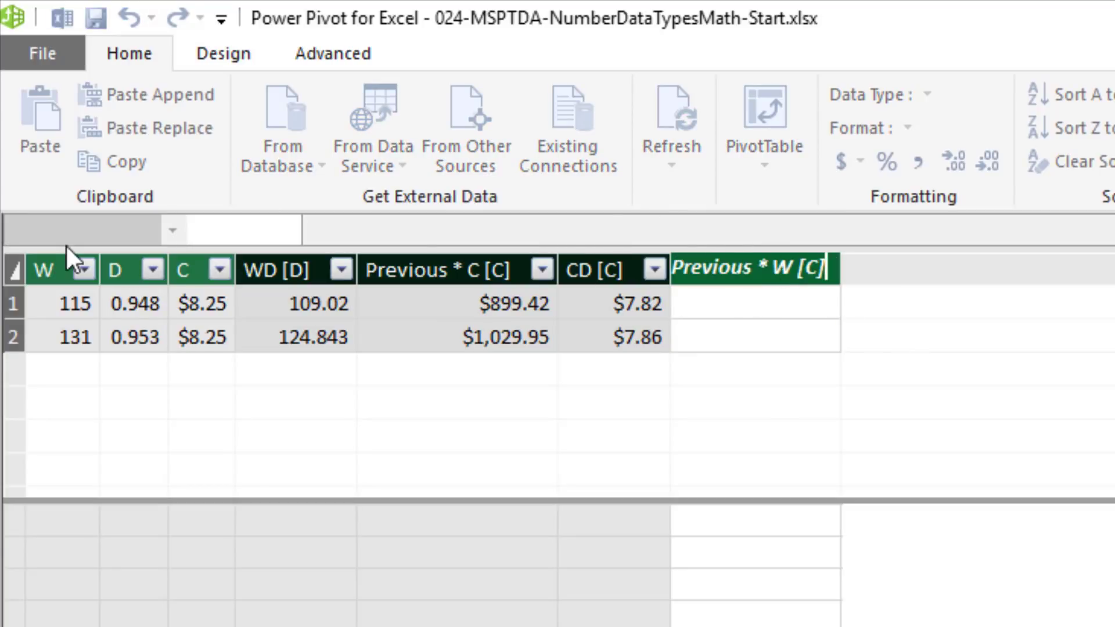
key(Return)
text(=)
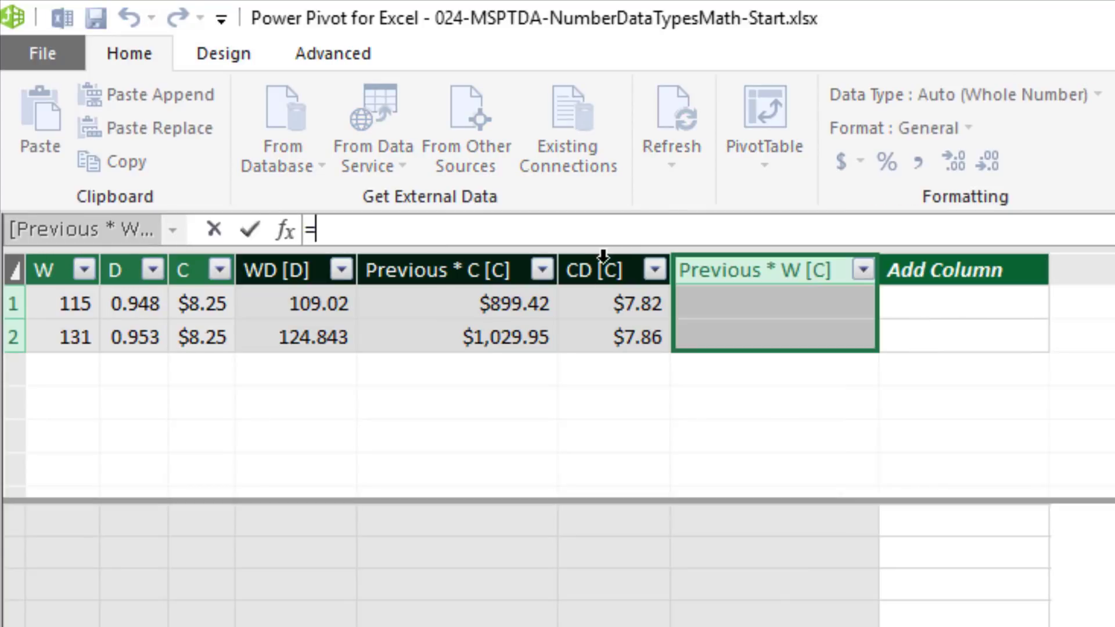
click(605, 258)
text(*)
click(46, 262)
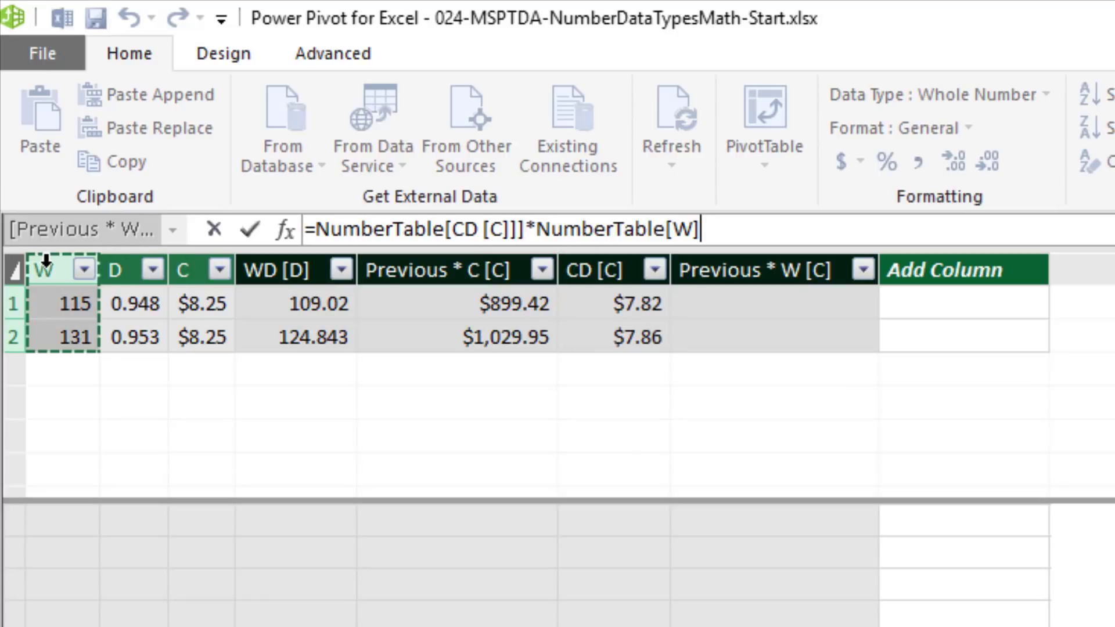
key(Return)
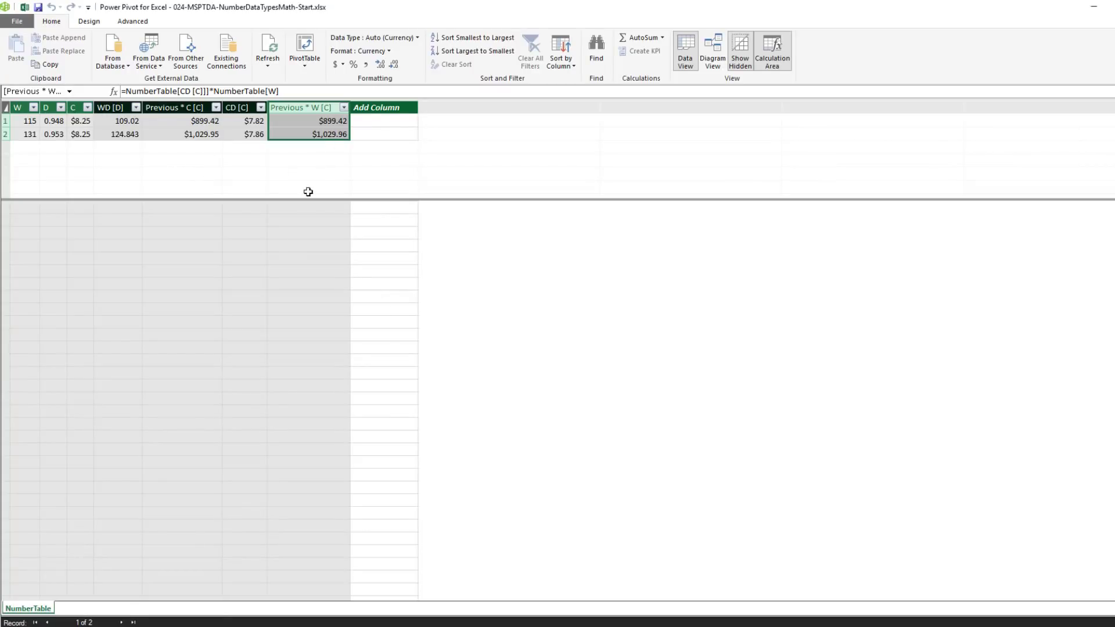
key(alt+Tab)
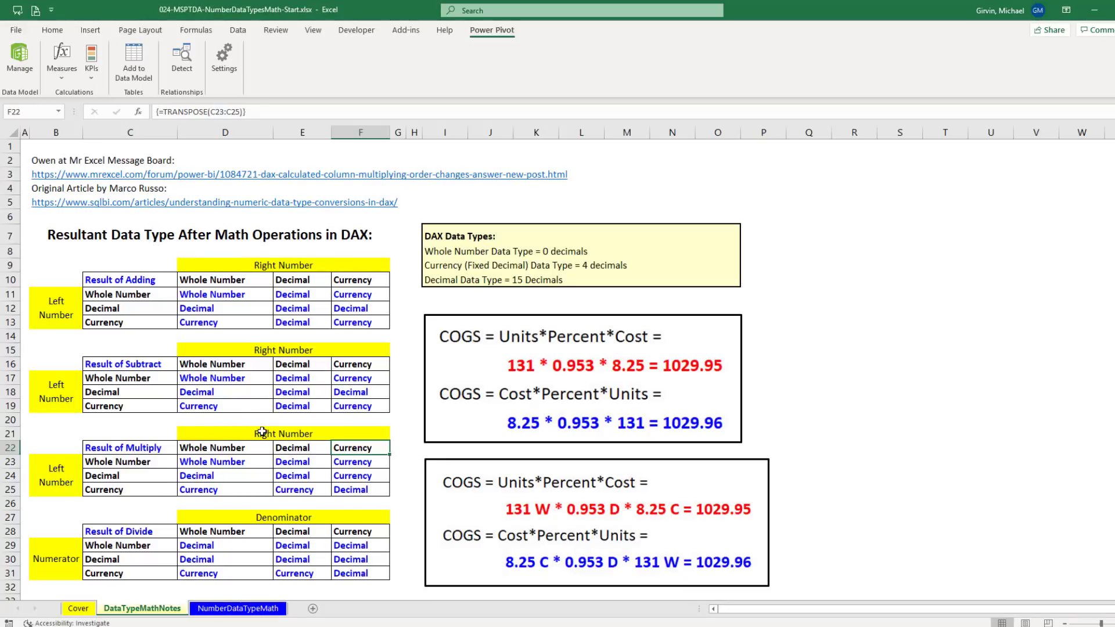
key(alt+Tab)
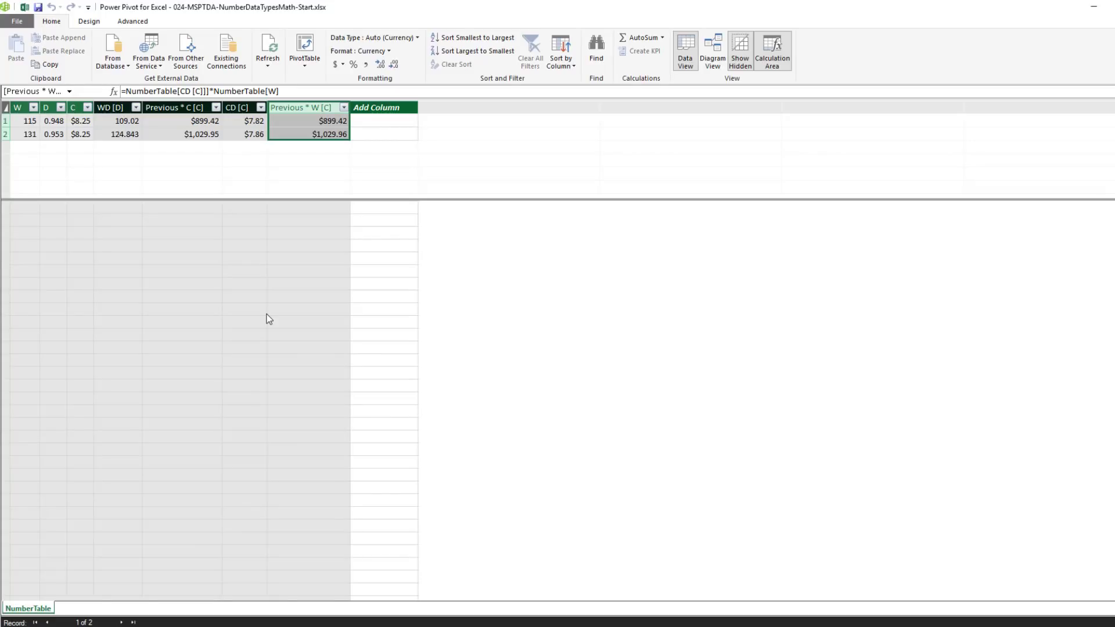
click(82, 108)
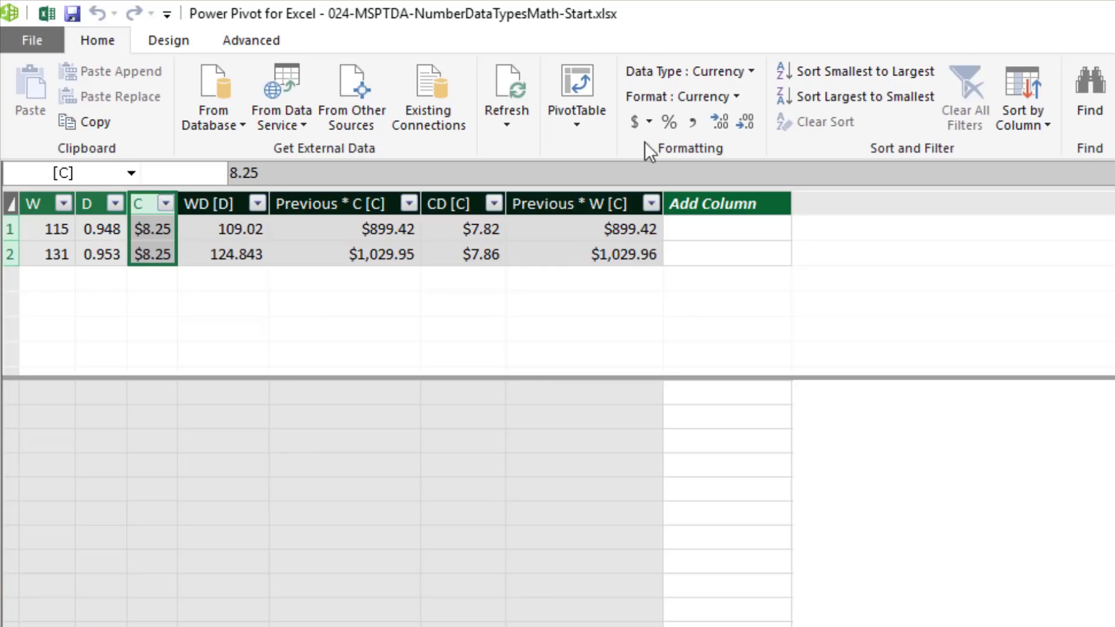
click(750, 71)
click(705, 129)
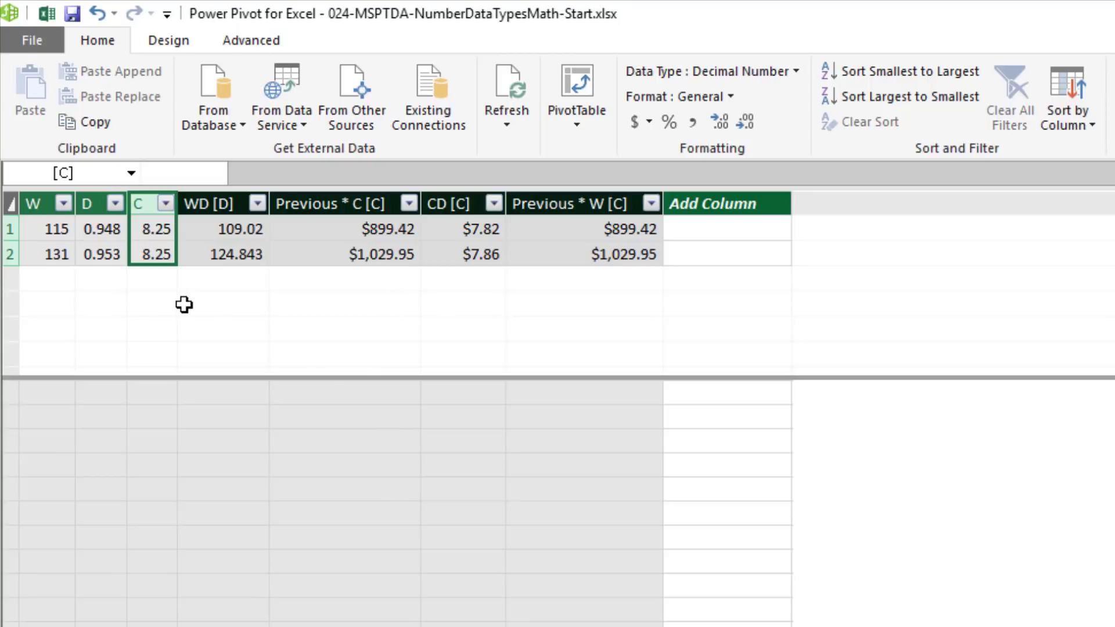
key(ctrl+z)
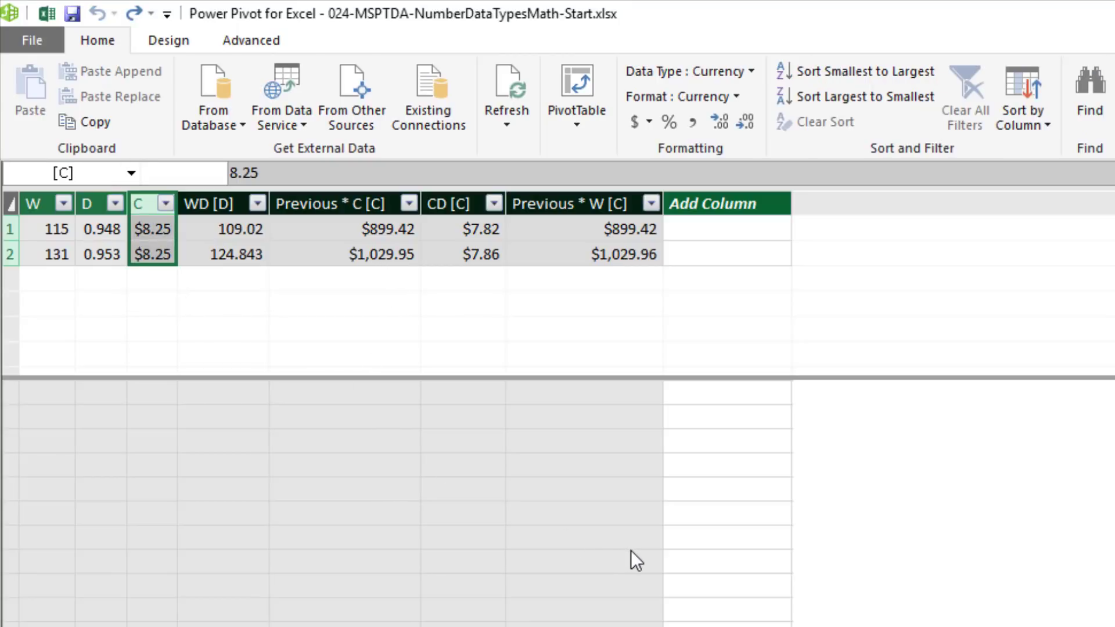